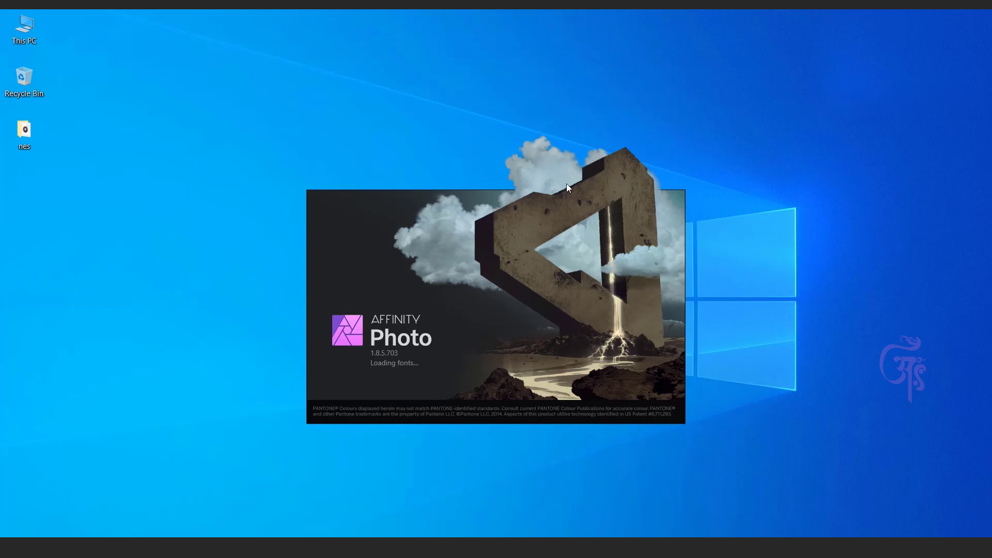
Refresh the desktop, then accept the new-version prompt to open the 1.9.2 updates page.
right_click(647, 83)
left_click(689, 117)
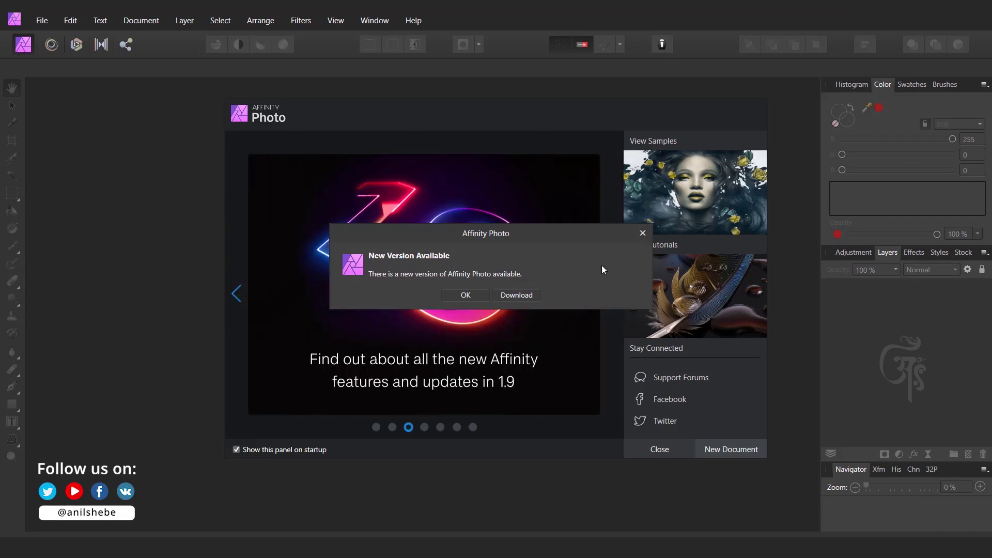
left_click(518, 296)
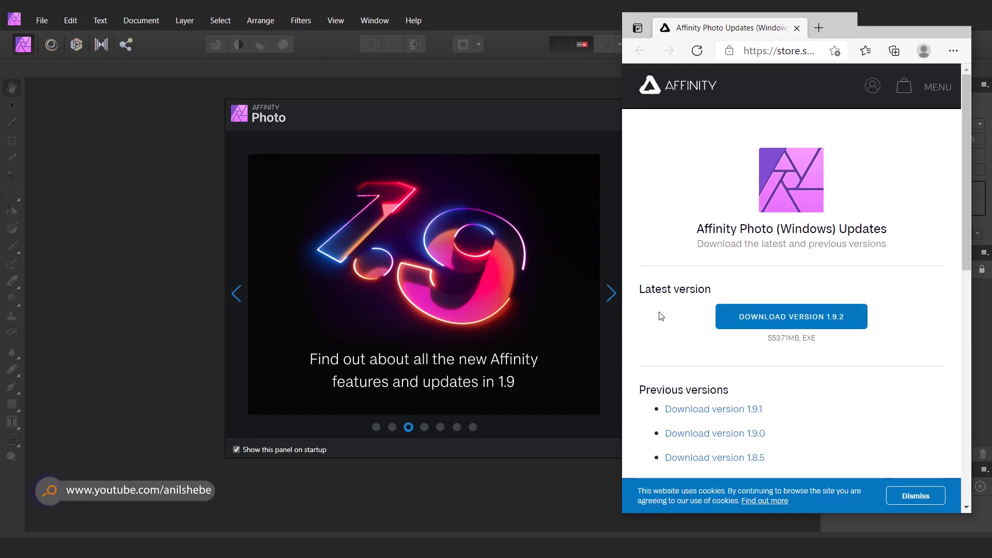
Download the affinity-photo-1.9.2.exe installer from the updates page and run it.
left_click_drag(645, 292, 715, 292)
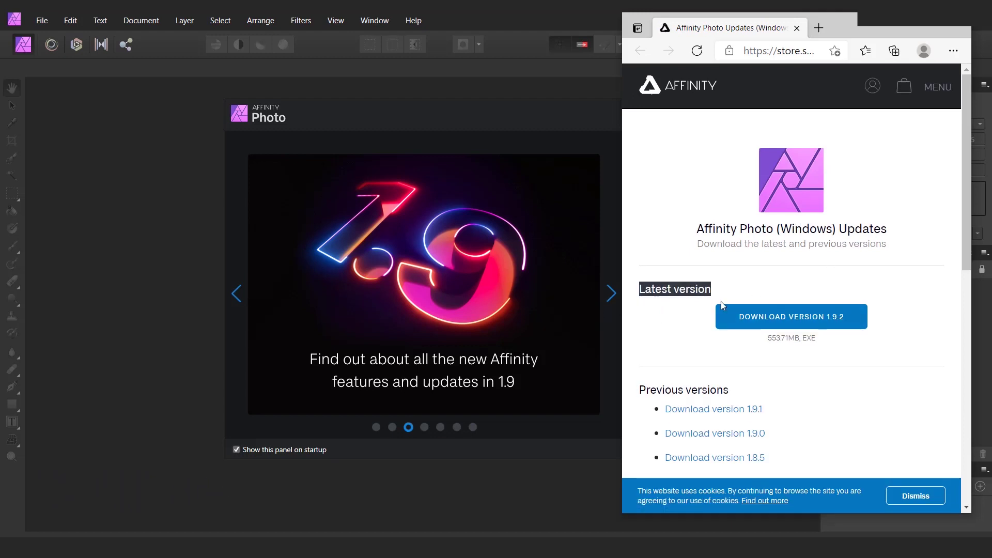
left_click(727, 330)
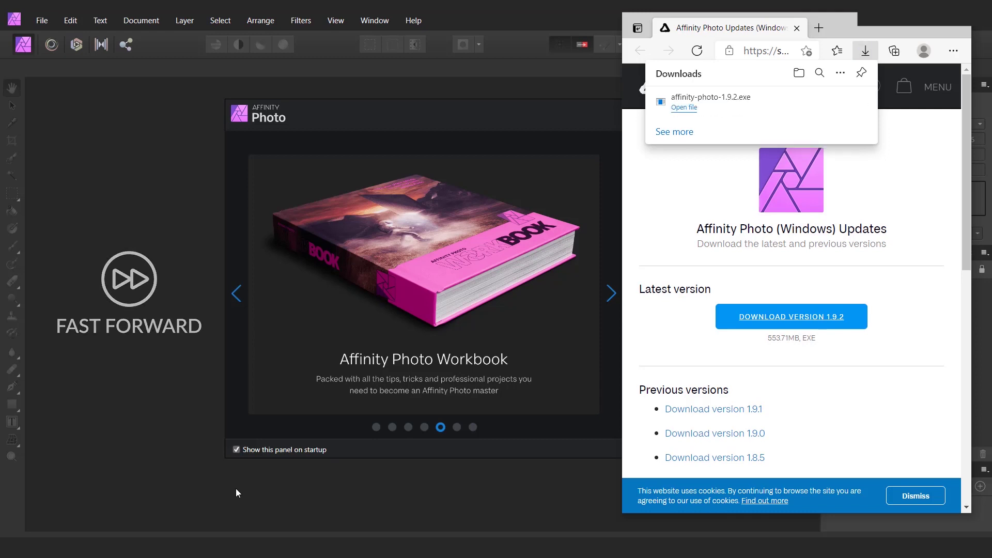
left_click(689, 107)
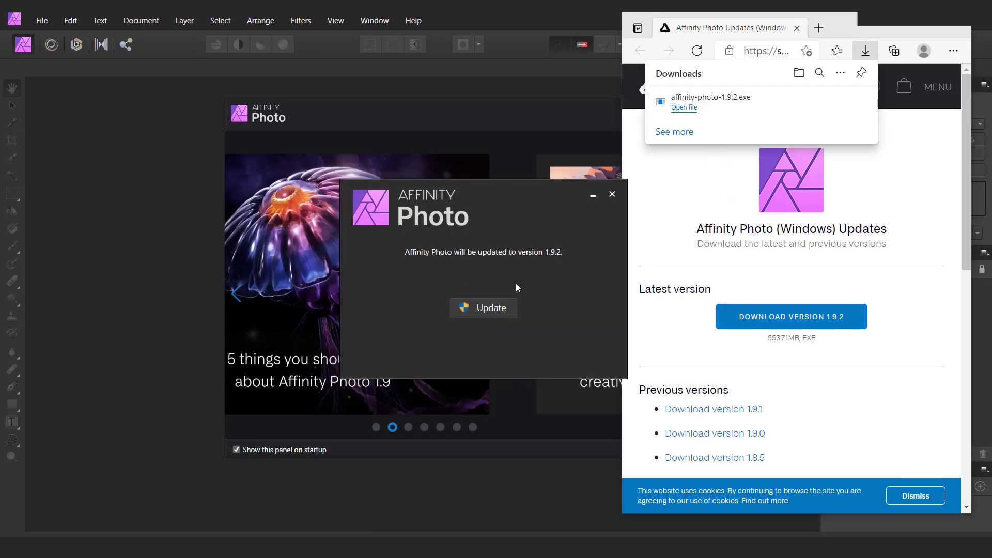
Update Affinity Photo to 1.9.2, letting setup close running apps, then dismiss the finished dialog.
left_click(499, 308)
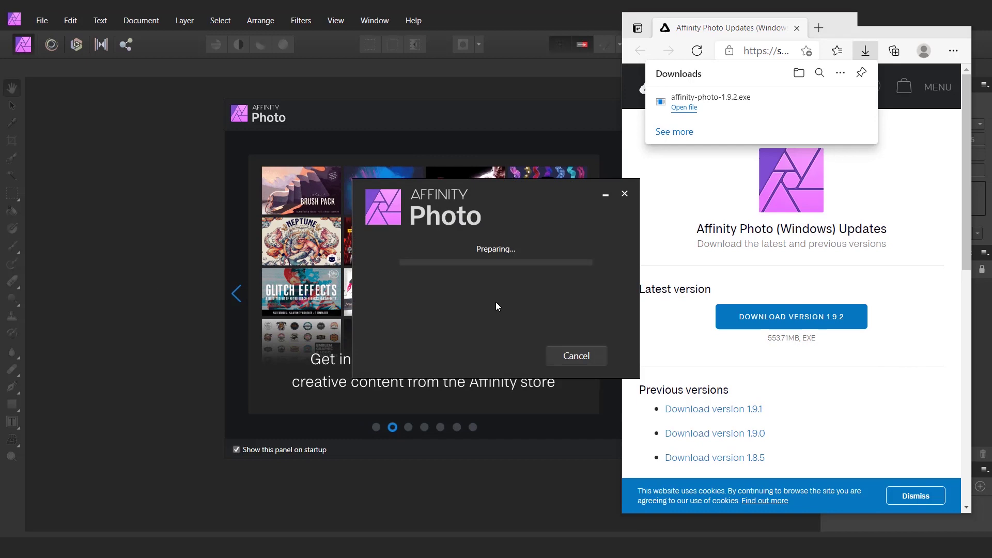
left_click(554, 204)
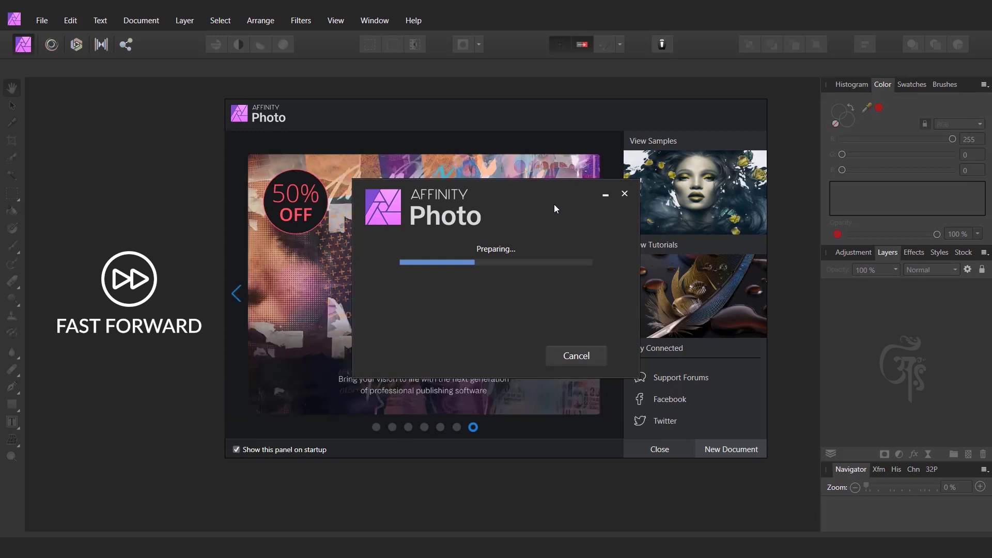
left_click(506, 356)
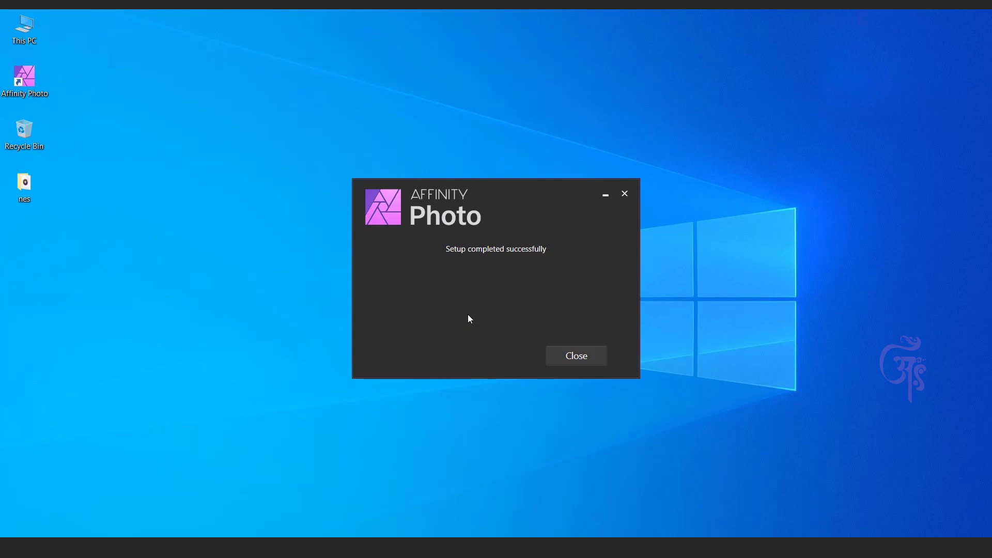
key("Return")
Relaunch the updated Affinity Photo from the desktop icon and choose to sign in with an existing account.
double_click(23, 77)
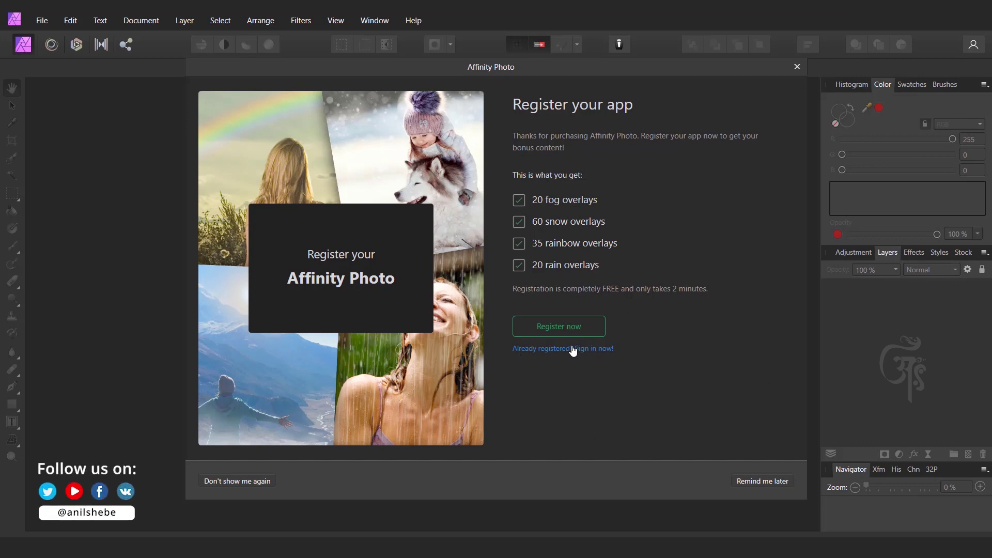
left_click(598, 356)
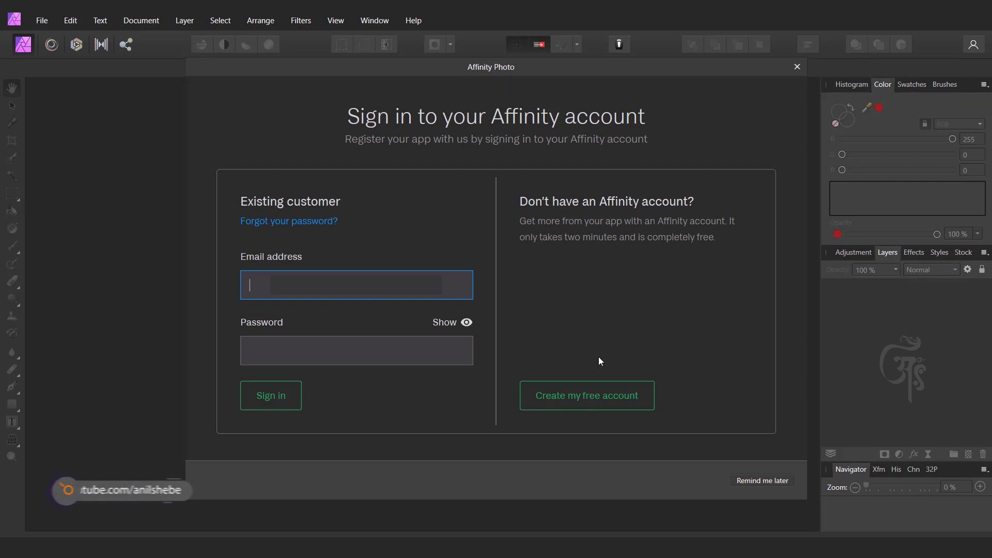
Enter the account e-mail and password and sign in to register Affinity Photo 1.9.2.
type("info.a")
left_click(323, 353)
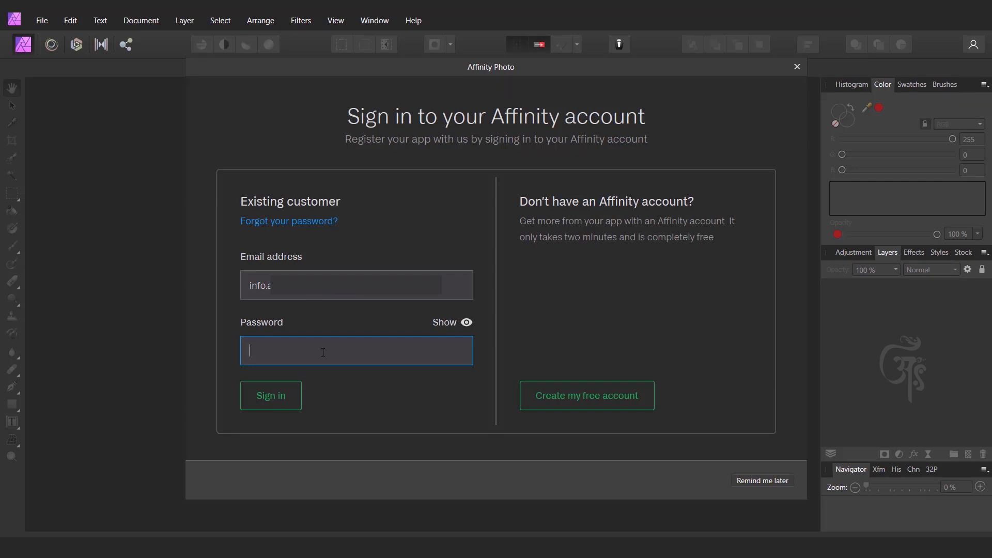
key("ctrl+v")
left_click(253, 406)
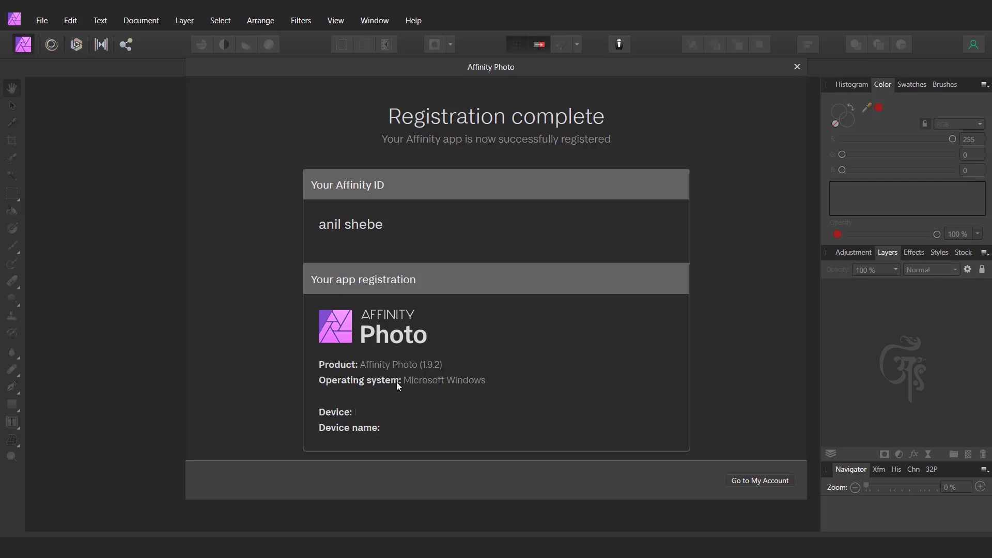
scroll(397, 385, "down", 1)
Open My Account, scroll through the four overlay packs and JR Macros: Channels, then close it.
left_click(774, 484)
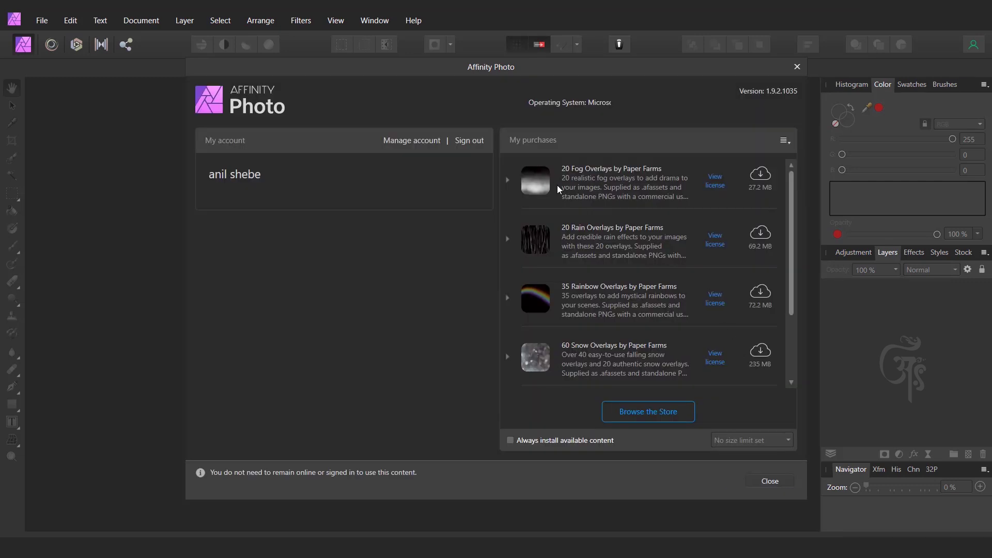
scroll(624, 300, "down", 2)
scroll(624, 302, "up", 2)
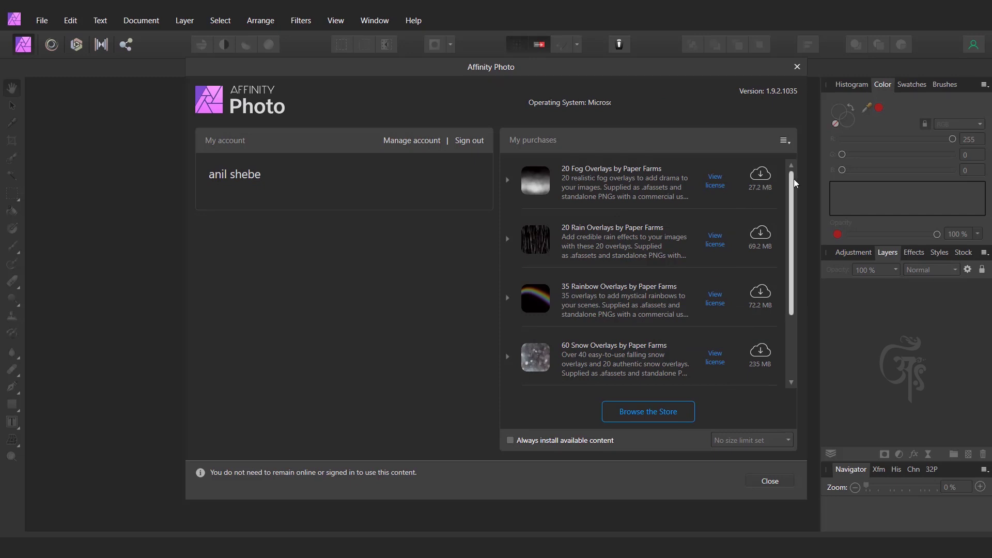
left_click_drag(792, 186, 797, 279)
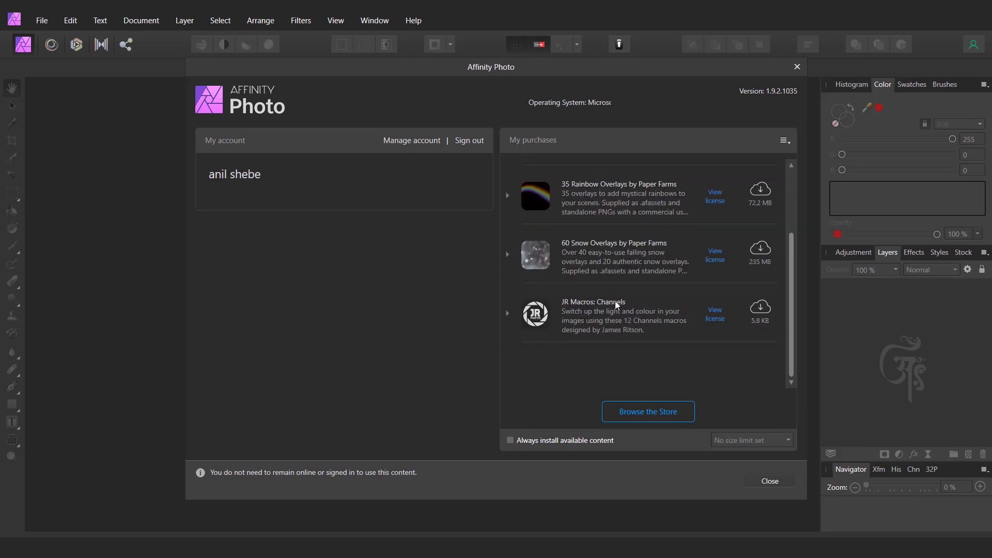
scroll(616, 236, "up", 3)
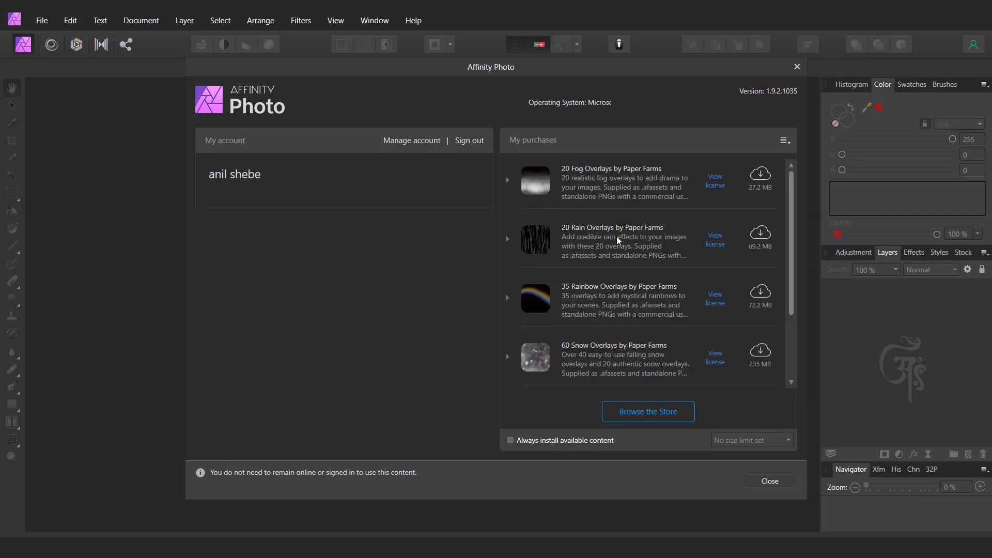
key("Escape")
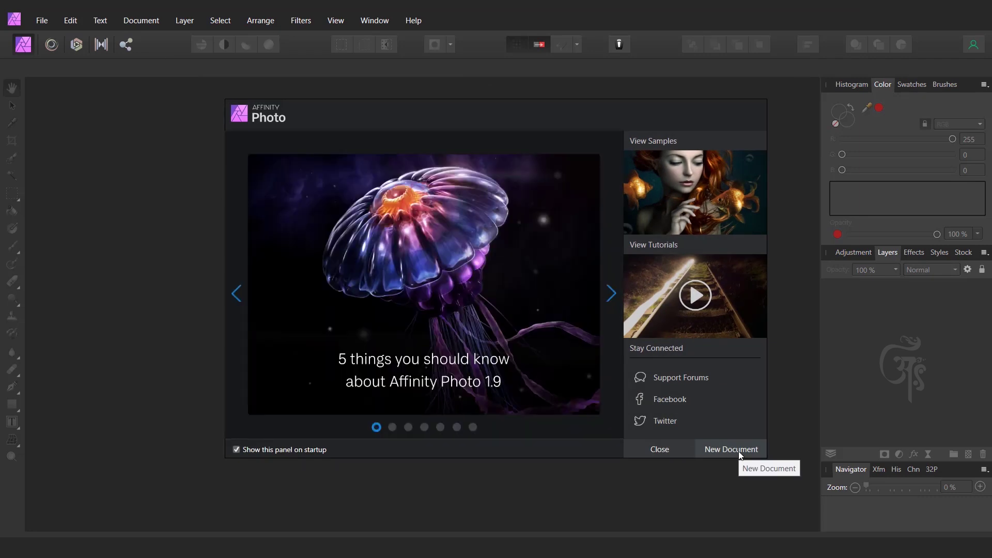
Open a new document, browse the Devices, Photo and My Presets categories, then cancel.
left_click(734, 450)
left_click(431, 90)
left_click(367, 90)
left_click(253, 91)
left_click(800, 487)
Browse the File, Edit and Help menus, reopening and closing the welcome panel.
left_click(42, 20)
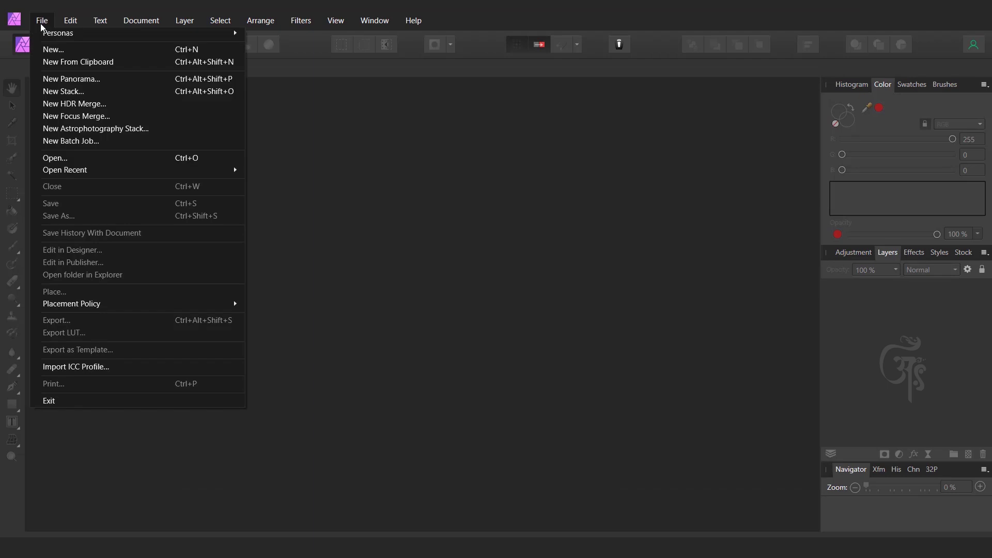
left_click(14, 19)
left_click(413, 20)
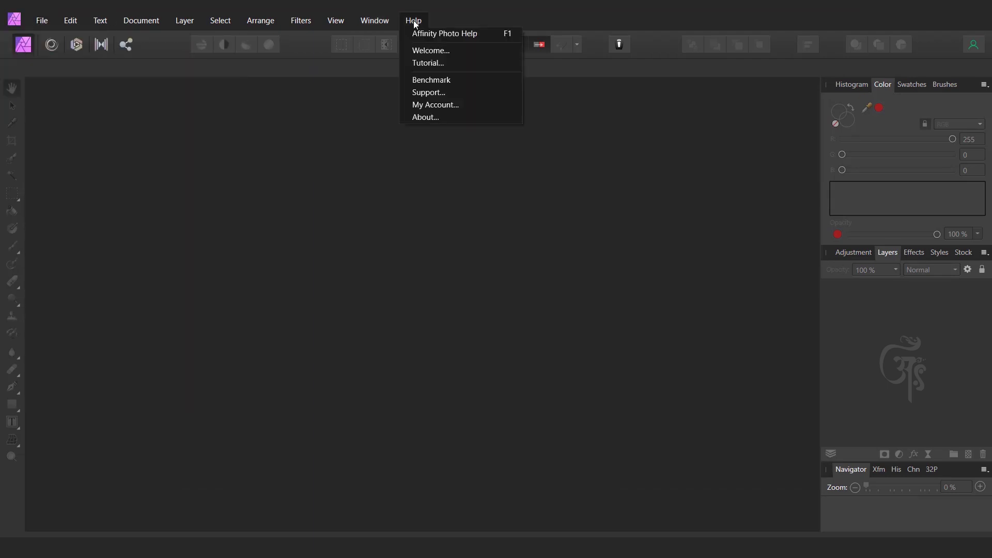
left_click(439, 50)
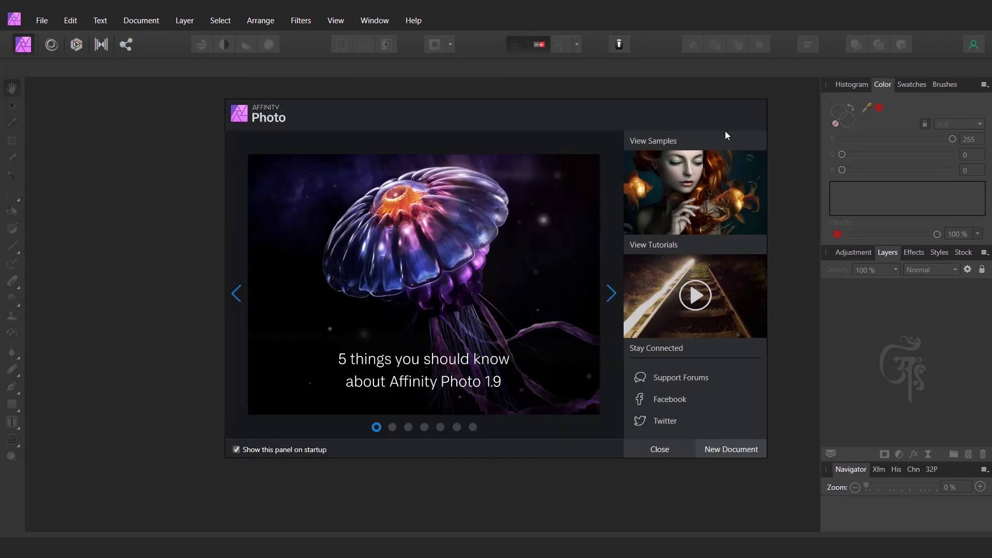
left_click(659, 449)
left_click(42, 20)
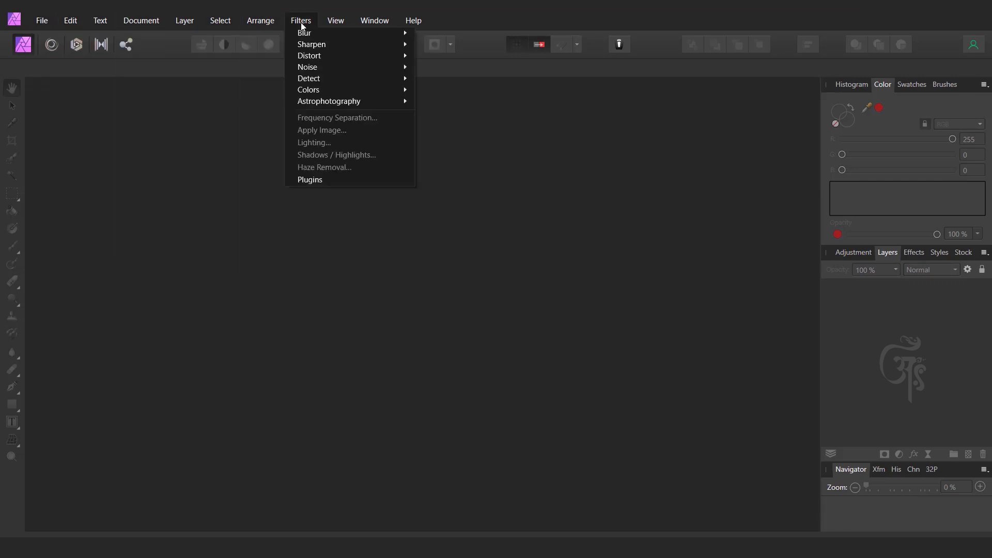
left_click(374, 21)
Choose File > New and view the Print, Devices, then Web presets like FHD 1080p.
left_click(42, 20)
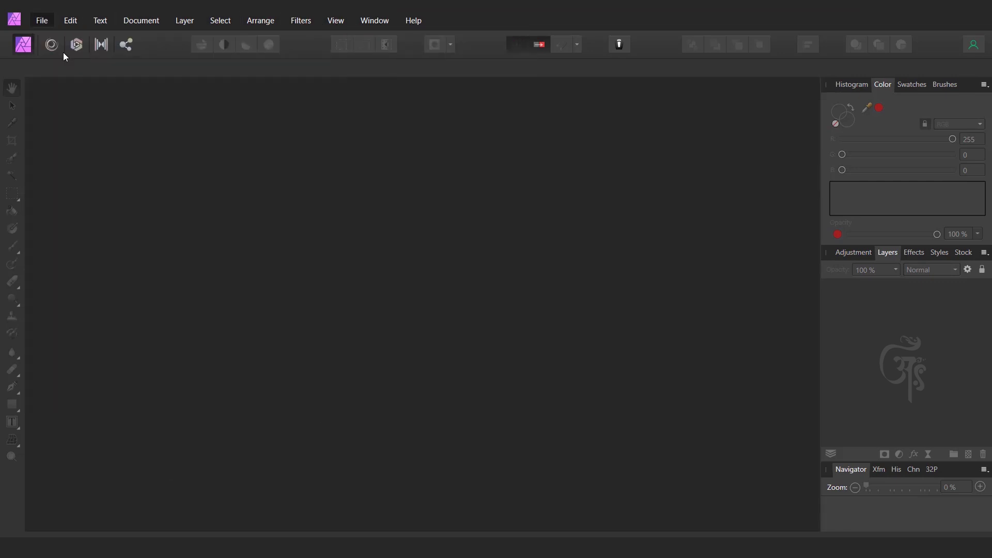
left_click(63, 49)
left_click(283, 90)
left_click(432, 91)
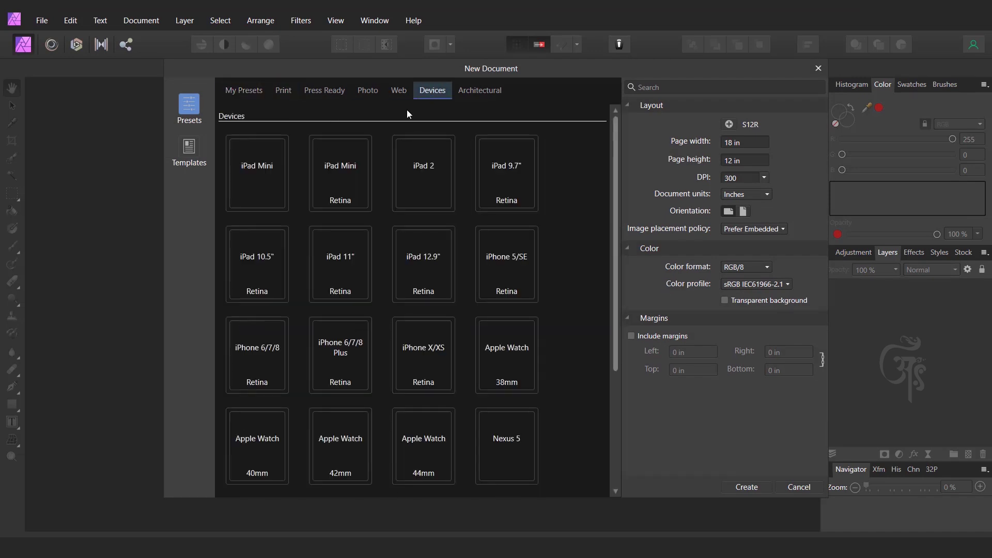
left_click(398, 90)
scroll(514, 304, "down", 2)
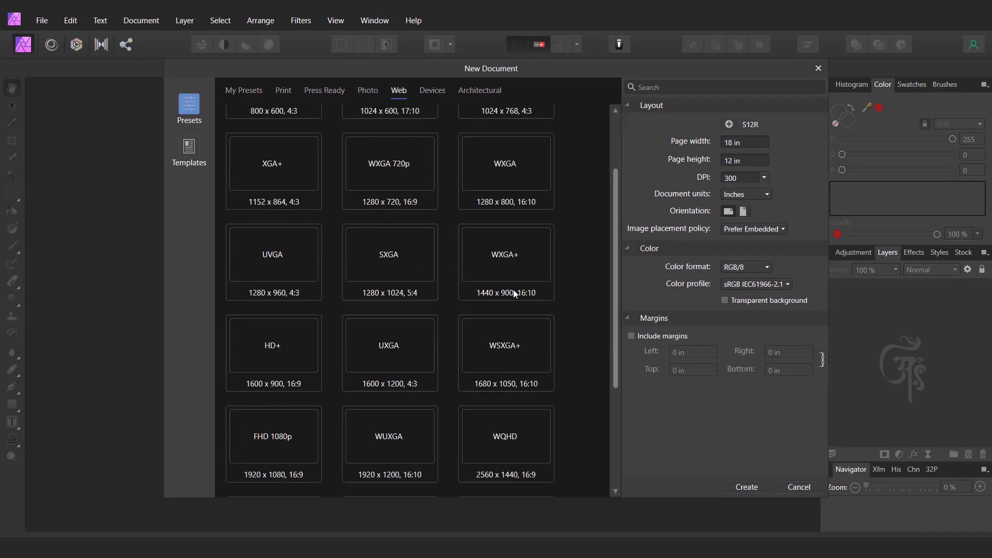